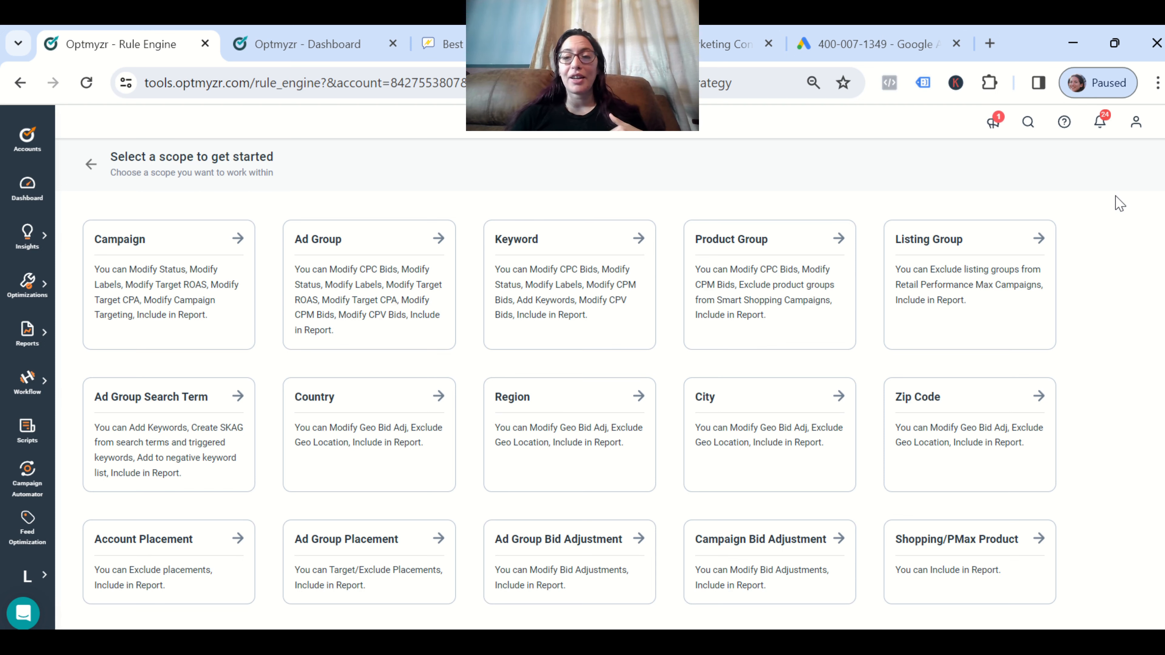
pyautogui.scroll(-3, 1120, 203)
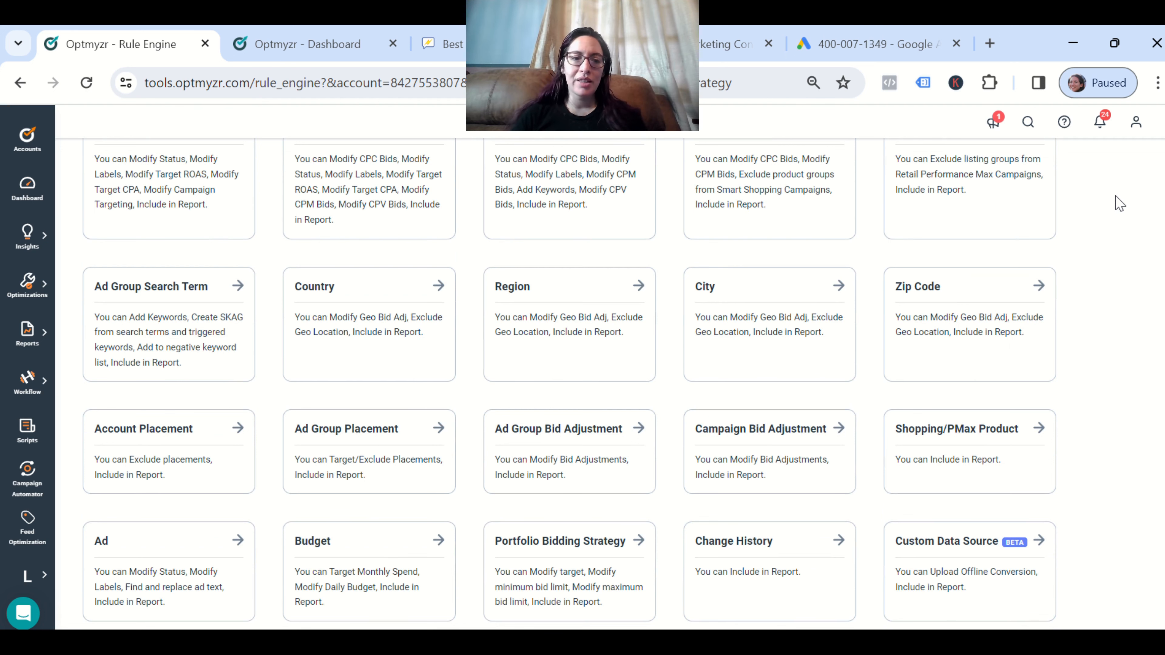
pyautogui.scroll(-1, 1120, 203)
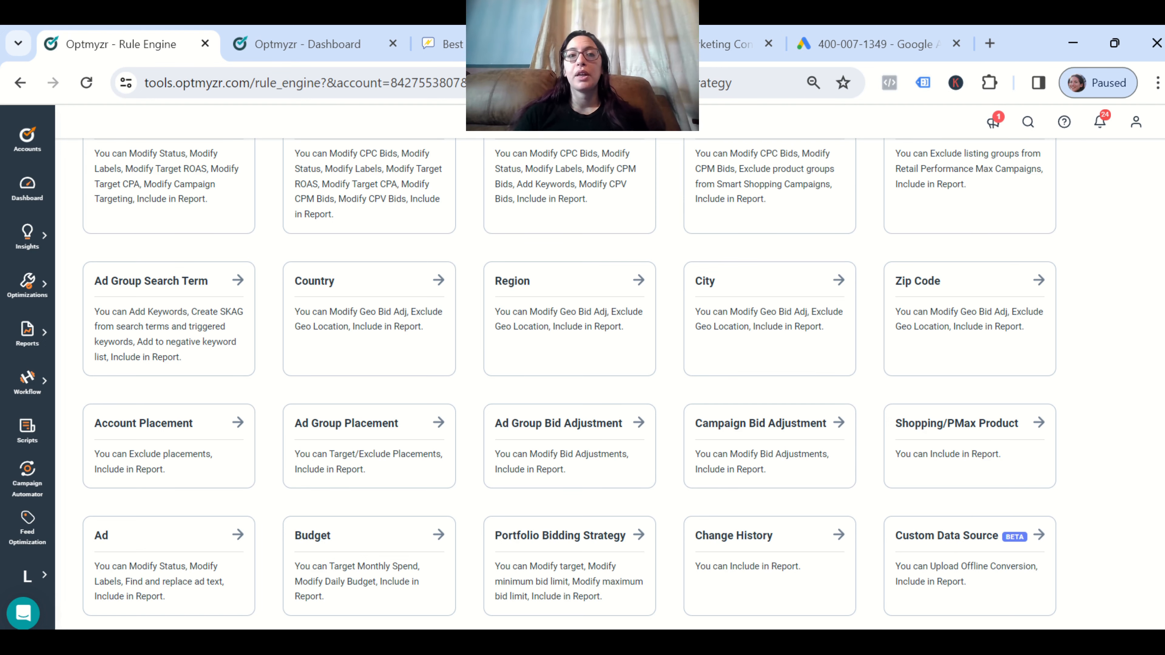
# Switch to the Optmyzr Dashboard tab and close the Optimizations flyout to reveal the Account Dashboard
pyautogui.click(339, 44)
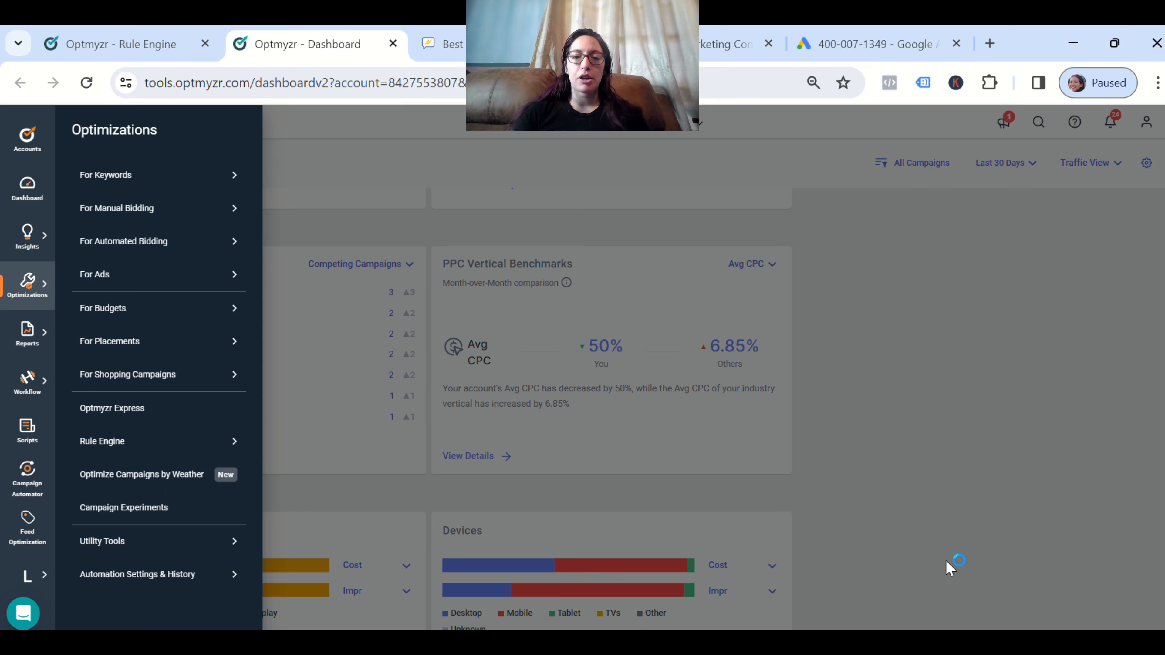
pyautogui.click(996, 509)
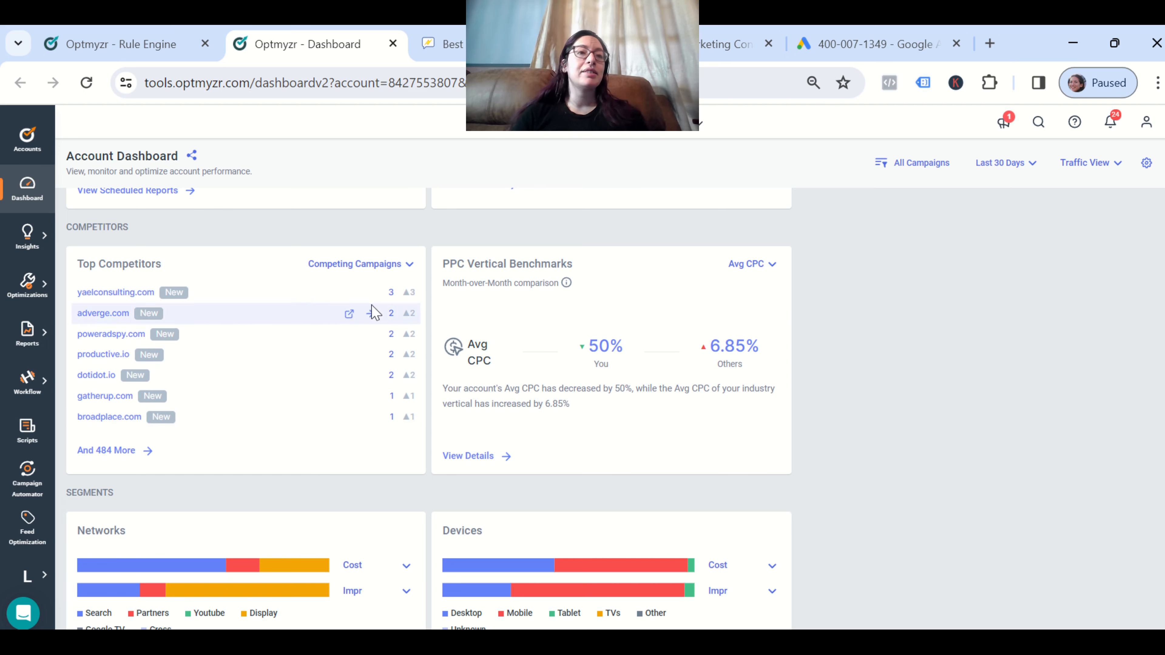
# Return to the Rule Engine tab and scroll up to the Campaign, Ad Group and Keyword scope cards
pyautogui.click(145, 51)
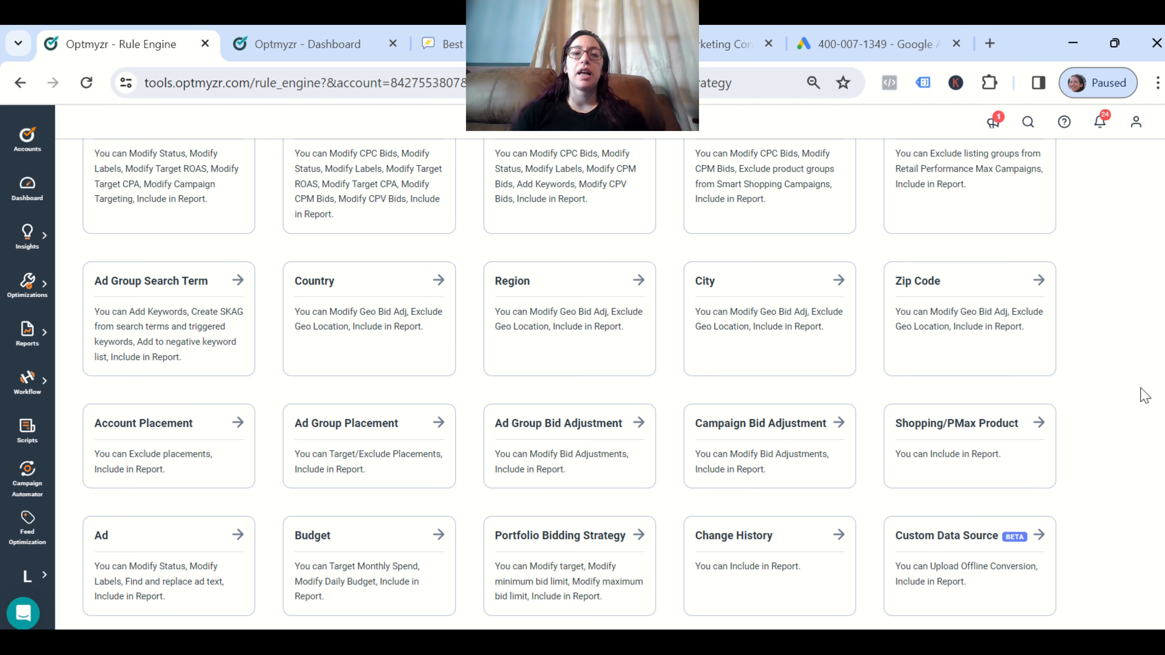
pyautogui.scroll(3, 1116, 305)
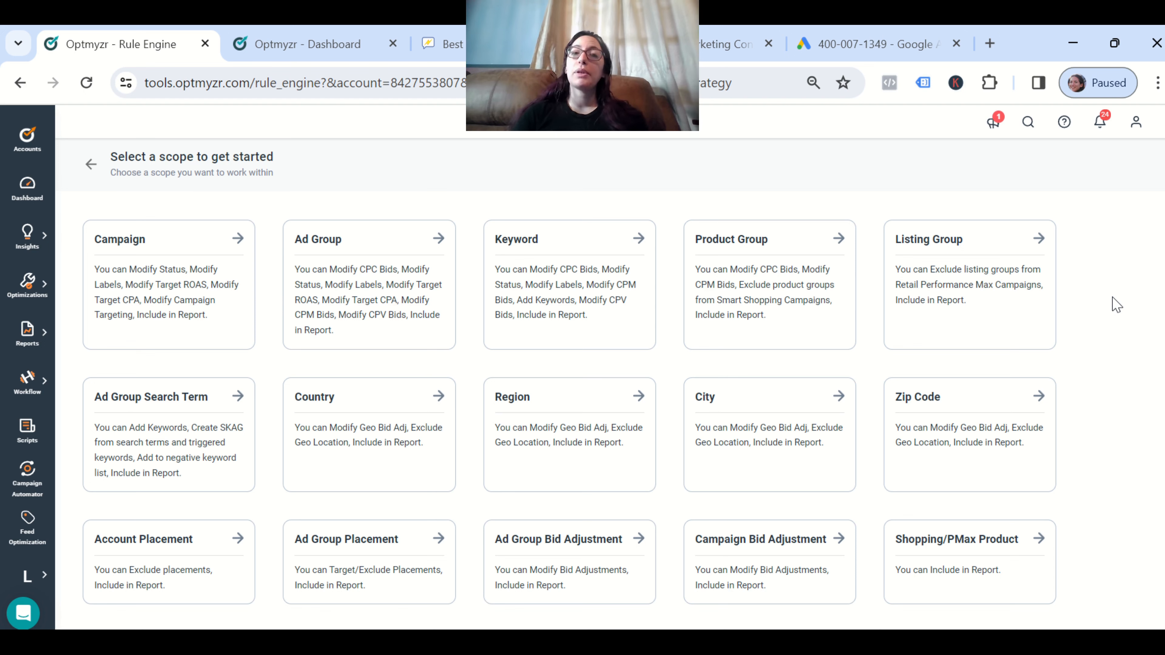
# Go back to the saved strategies list and choose Use Pre-built Strategy from Add Strategy
pyautogui.click(82, 165)
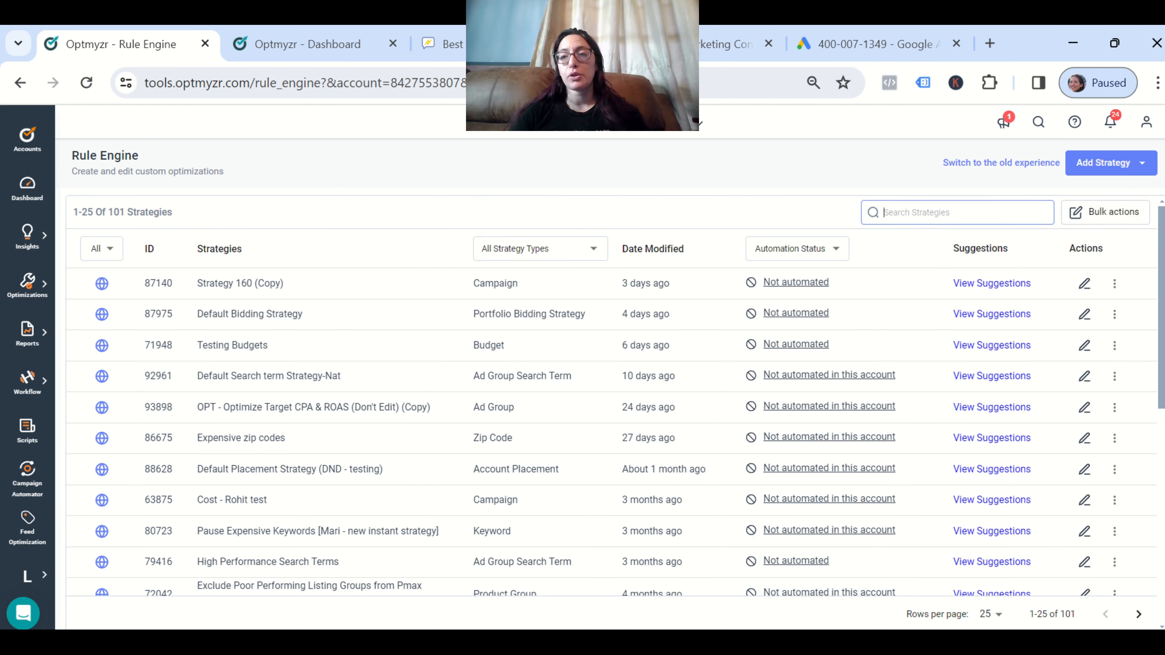
pyautogui.click(1154, 170)
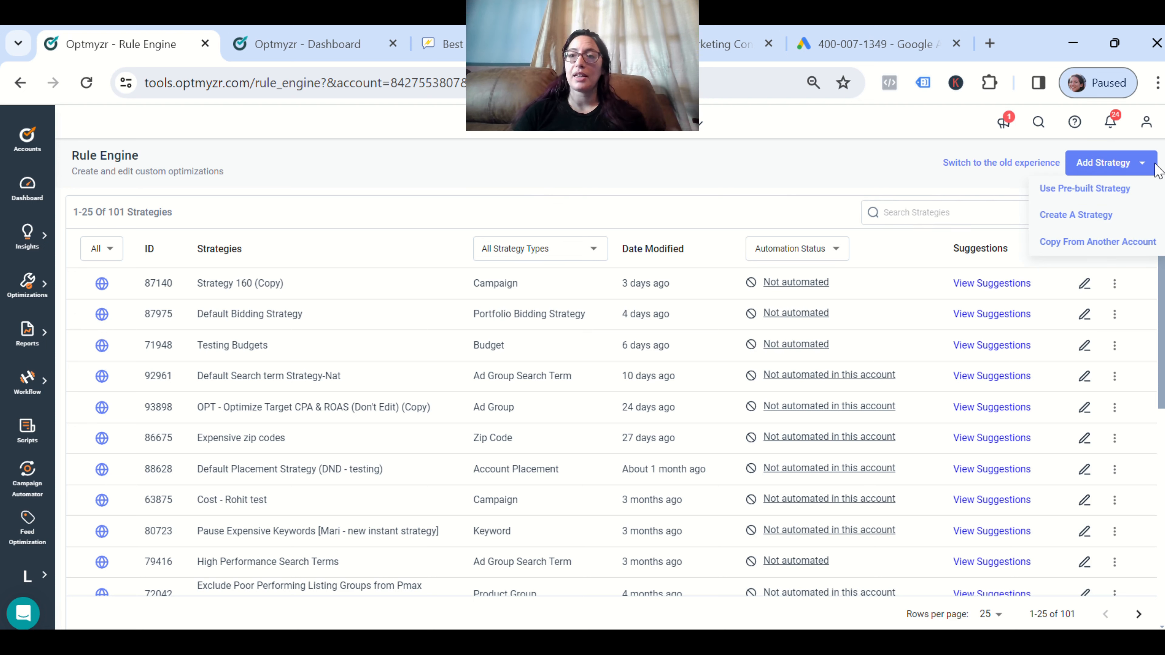
pyautogui.click(1066, 206)
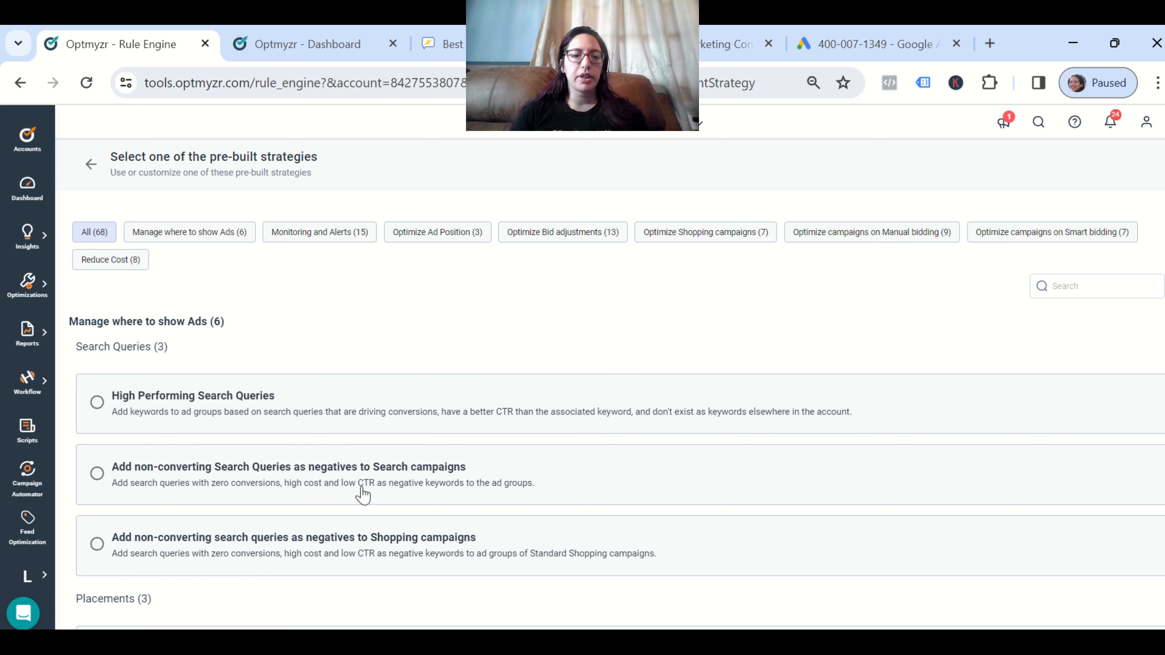
# Create a copy of 'Add non-converting Search Queries as negatives to Search campaigns' under its default name
pyautogui.click(303, 473)
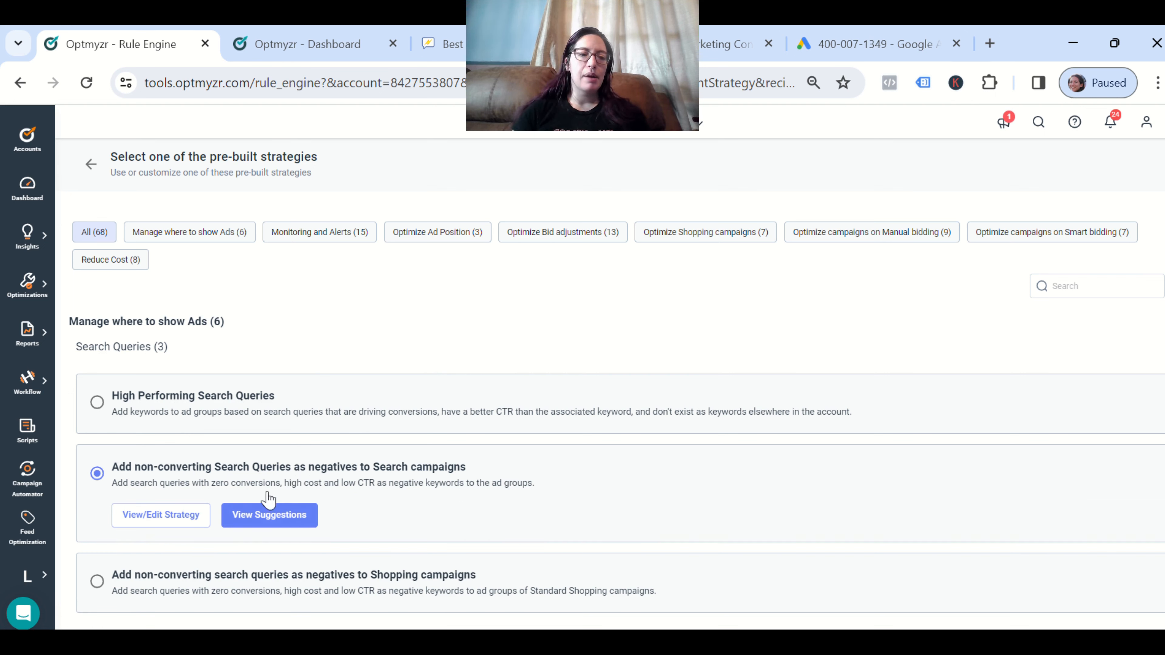
pyautogui.click(172, 527)
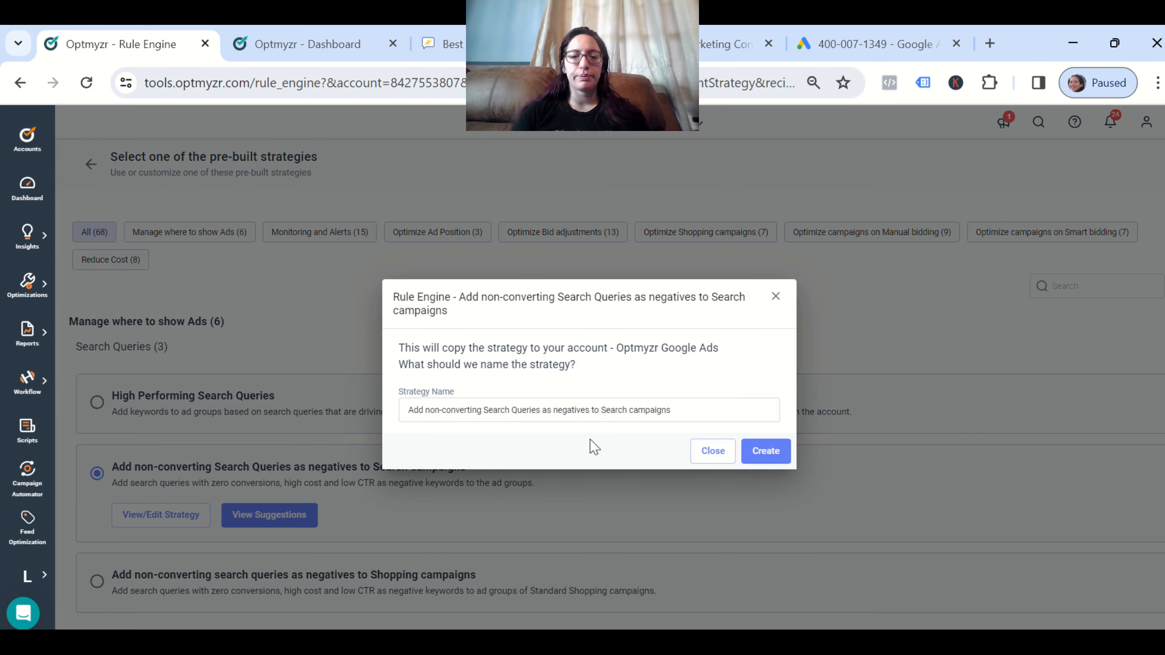
pyautogui.click(767, 453)
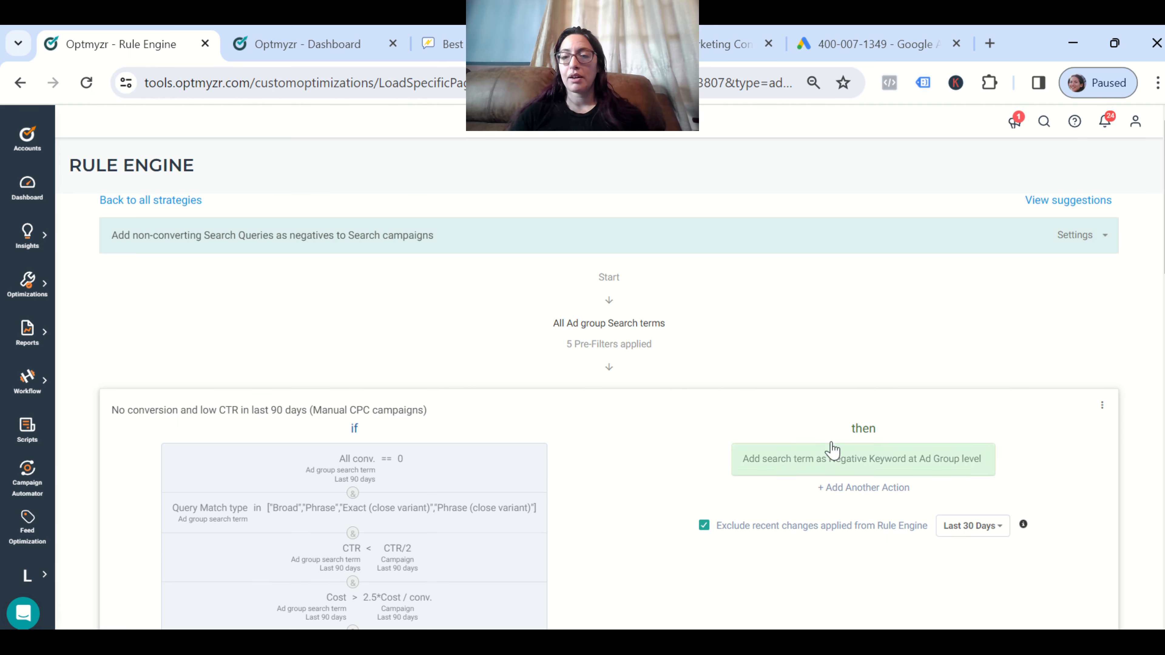
# Open the negative keyword action for editing, review the other available action types, and return to the overview
pyautogui.click(898, 472)
pyautogui.click(976, 491)
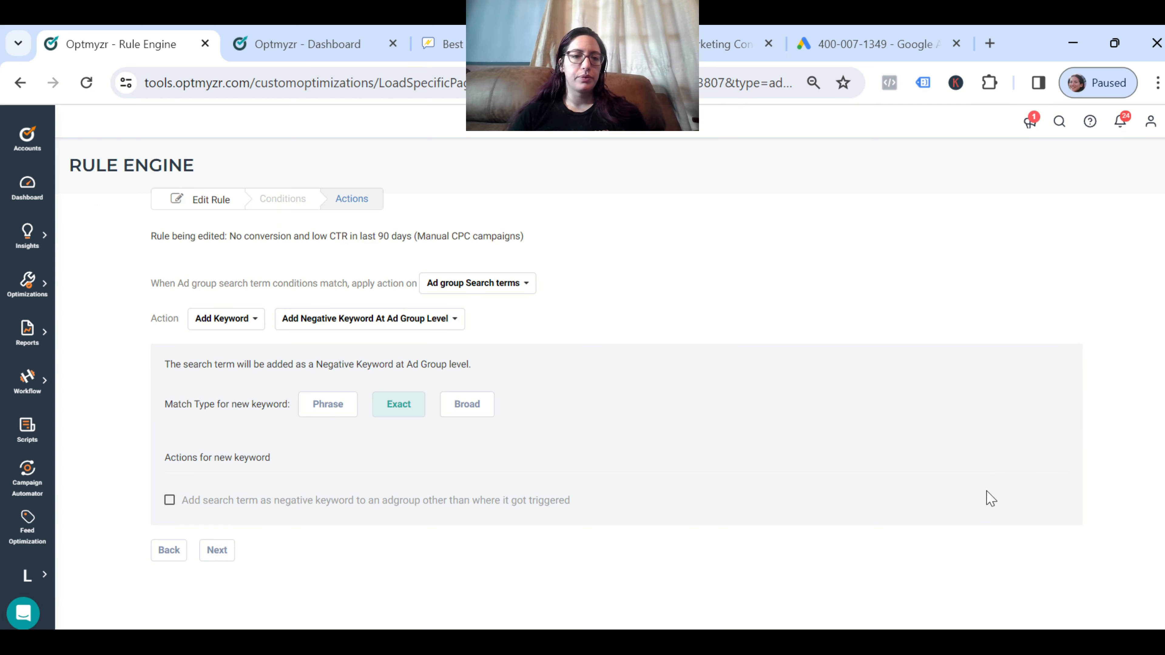
pyautogui.click(252, 318)
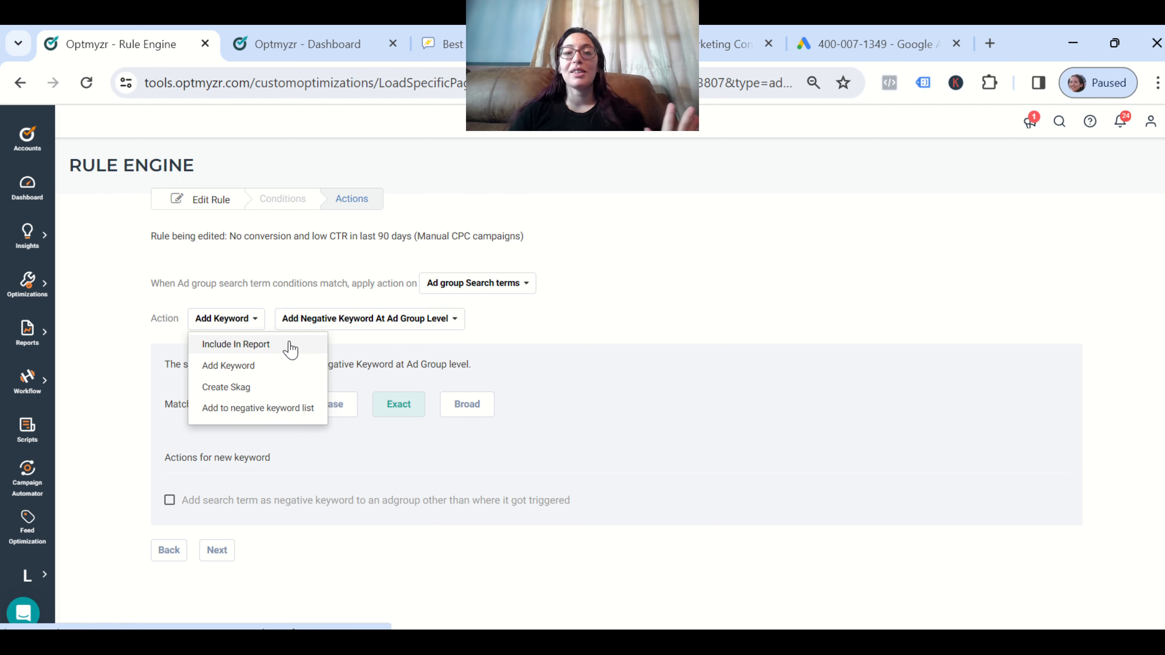
pyautogui.click(177, 560)
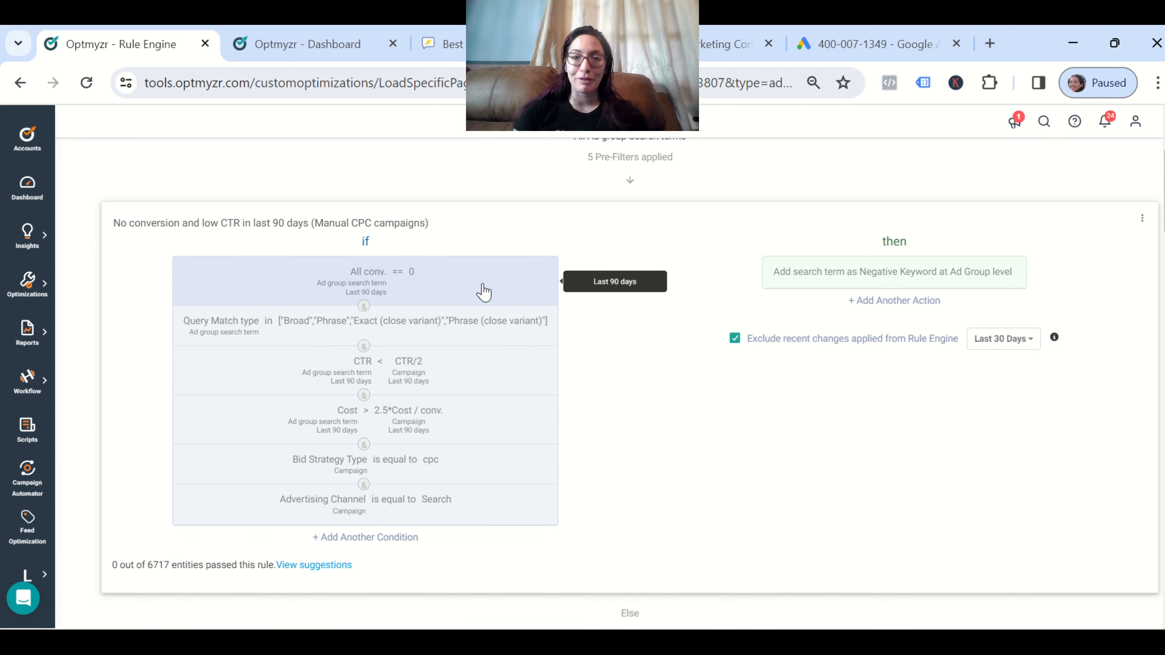
# Open the Query Match type condition for editing, then bring up the Cost condition's options
pyautogui.scroll(-1, 641, 415)
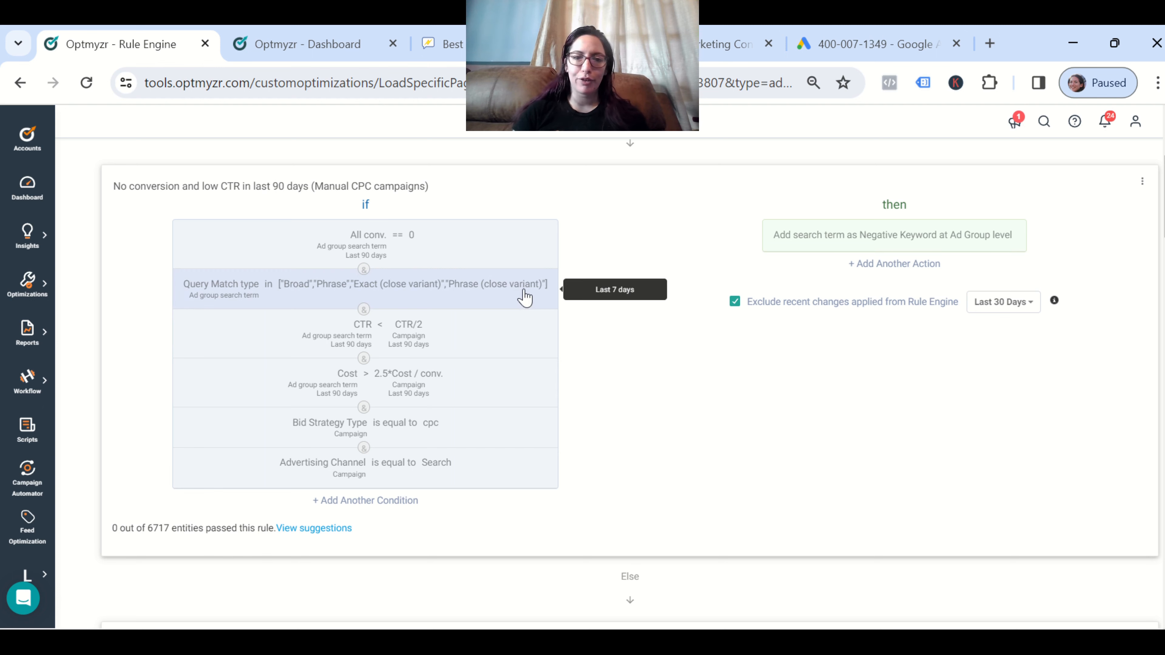
pyautogui.click(517, 299)
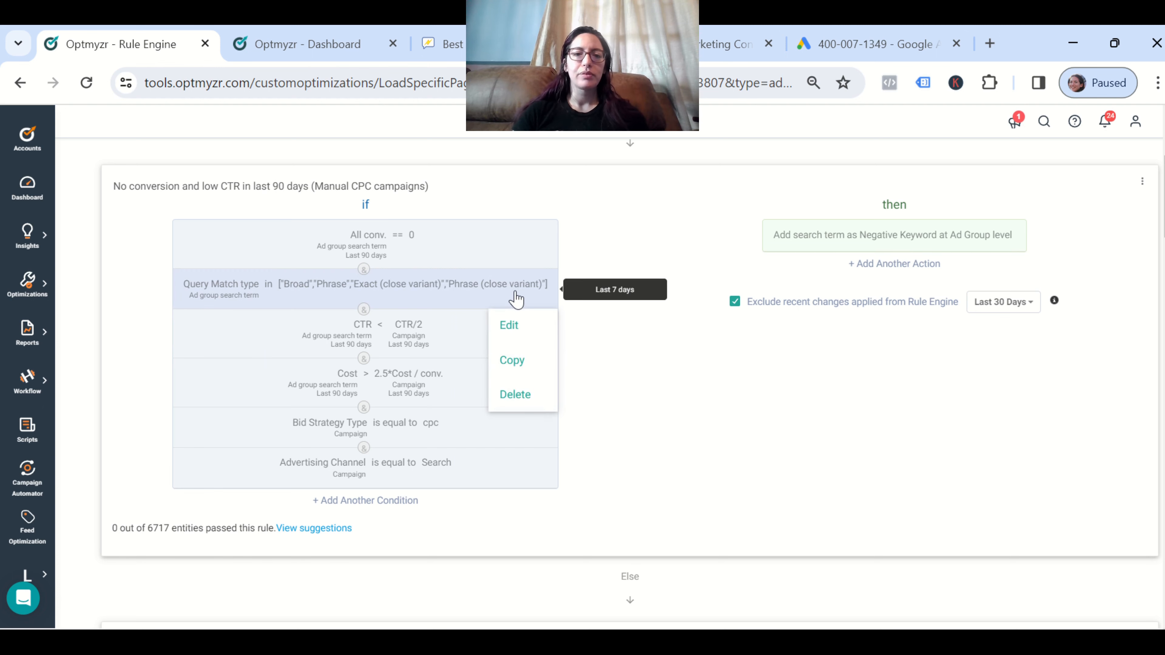
pyautogui.click(506, 325)
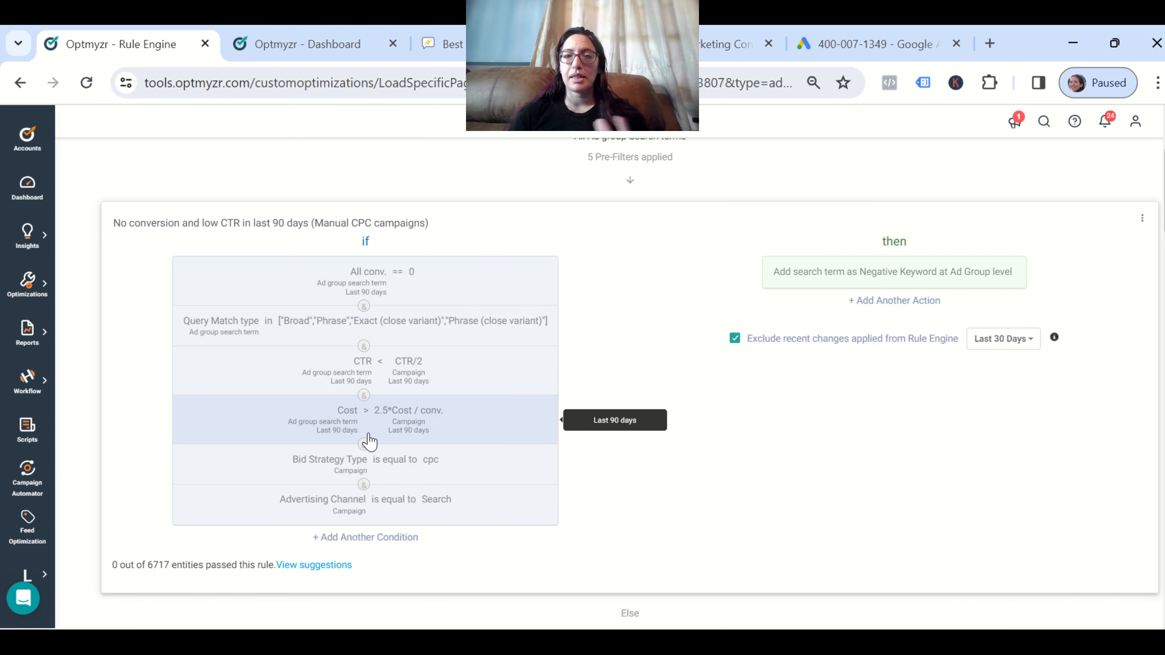
pyautogui.click(488, 441)
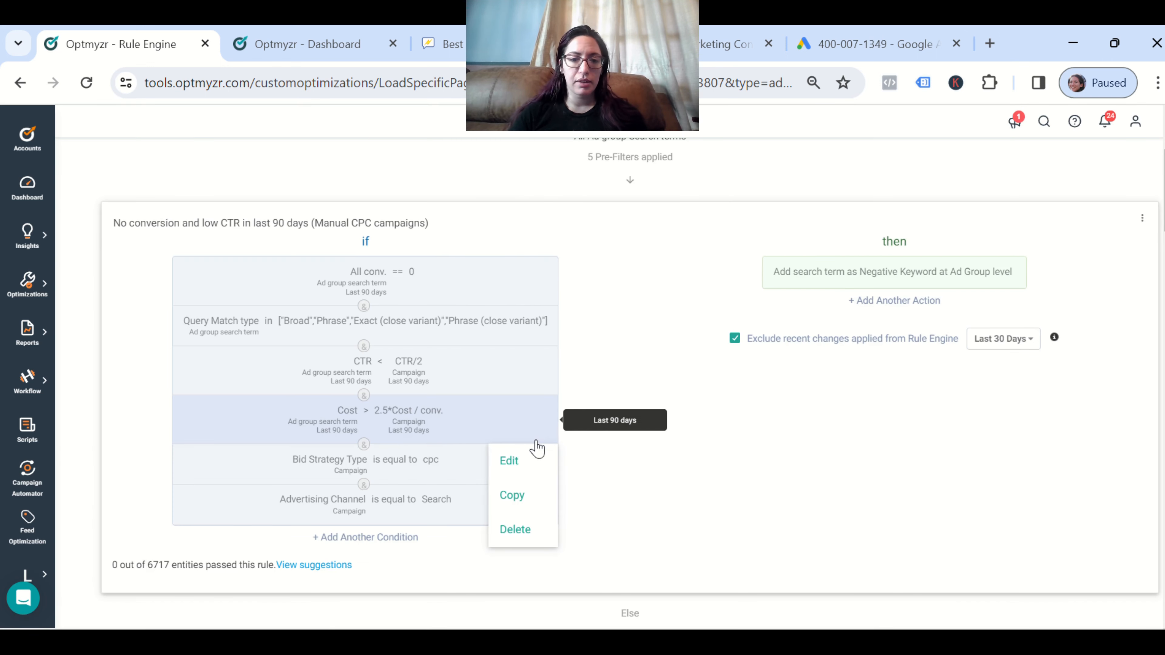
pyautogui.click(534, 463)
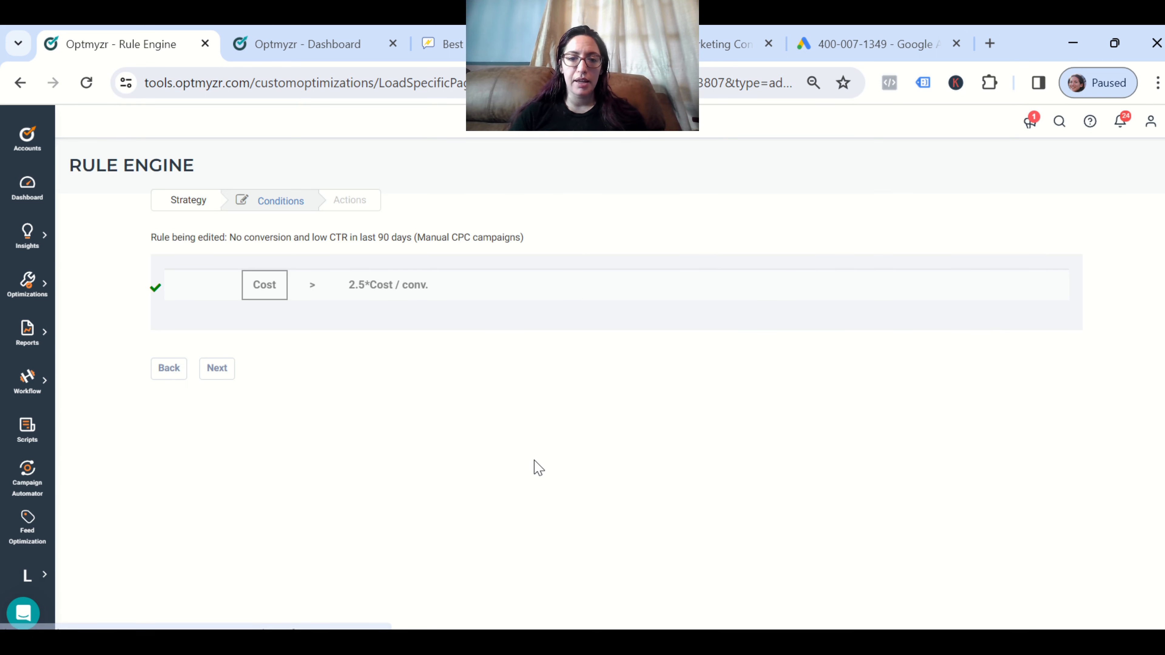
pyautogui.click(368, 296)
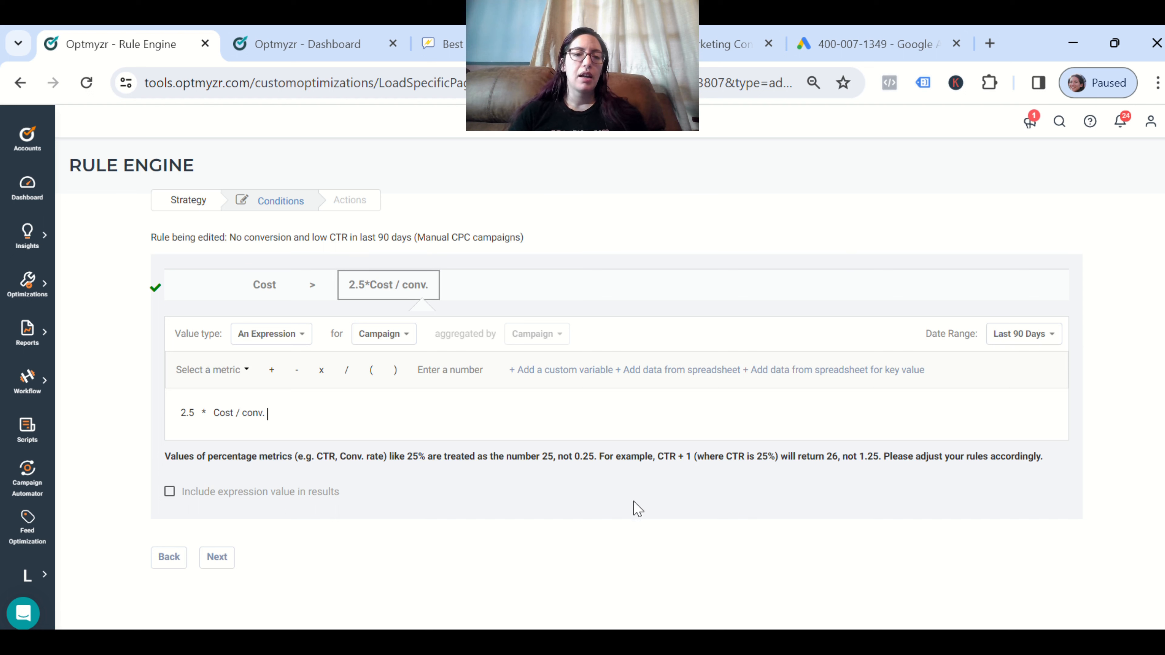
pyautogui.click(289, 344)
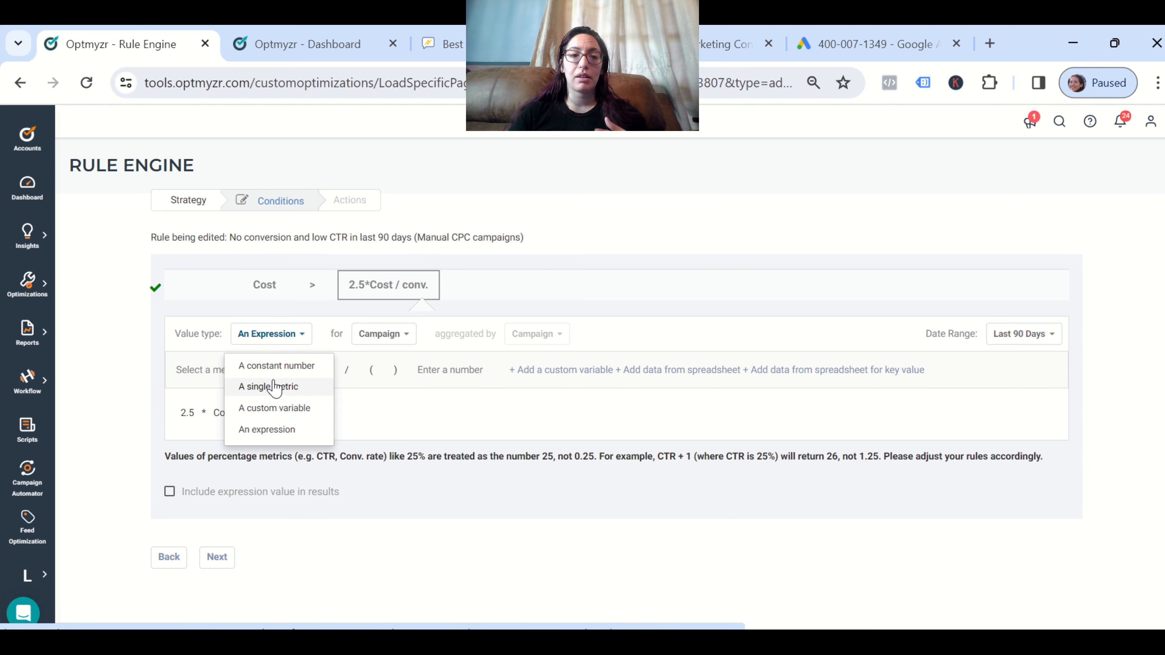
pyautogui.click(534, 599)
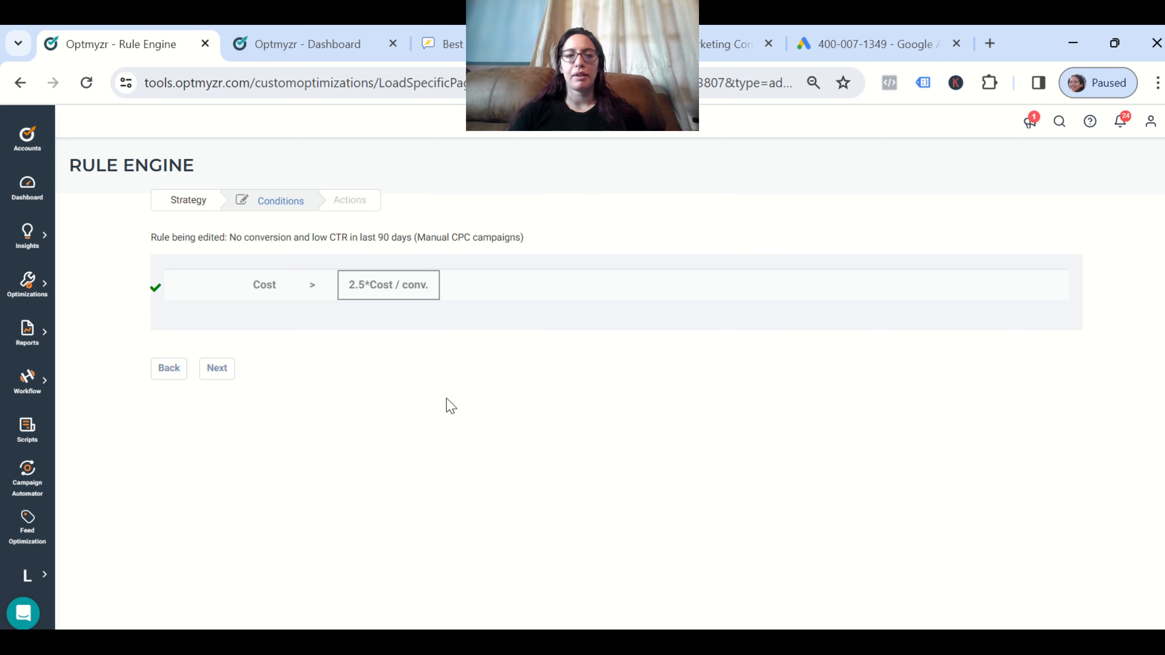
pyautogui.click(169, 370)
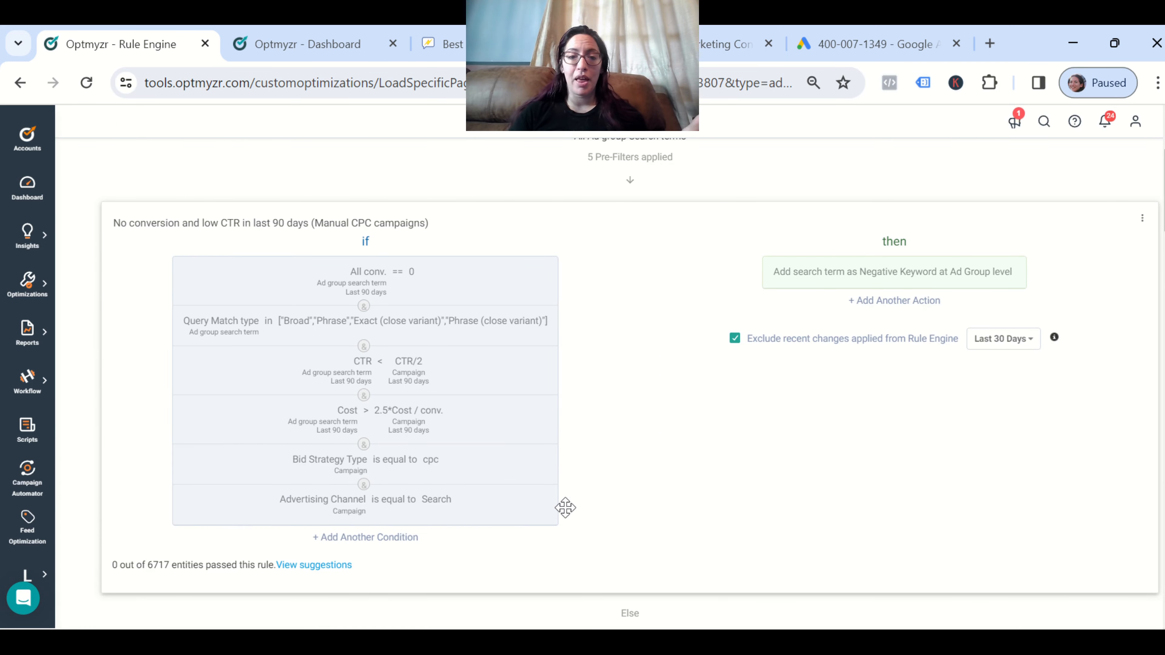
pyautogui.click(444, 479)
pyautogui.click(504, 498)
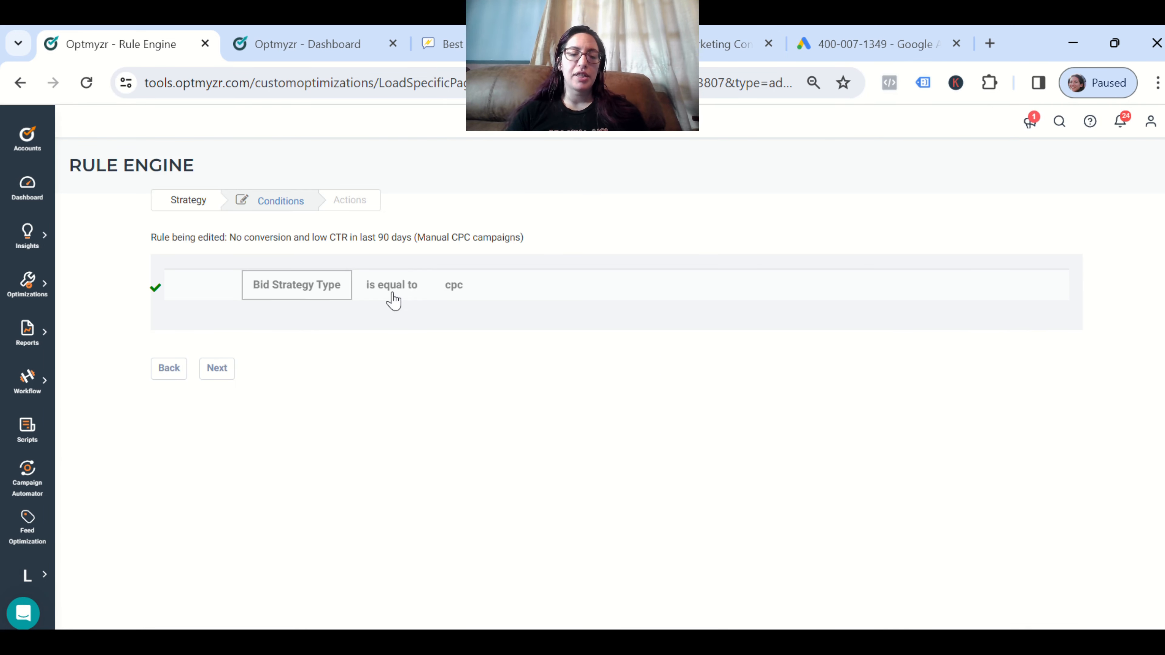
pyautogui.click(453, 285)
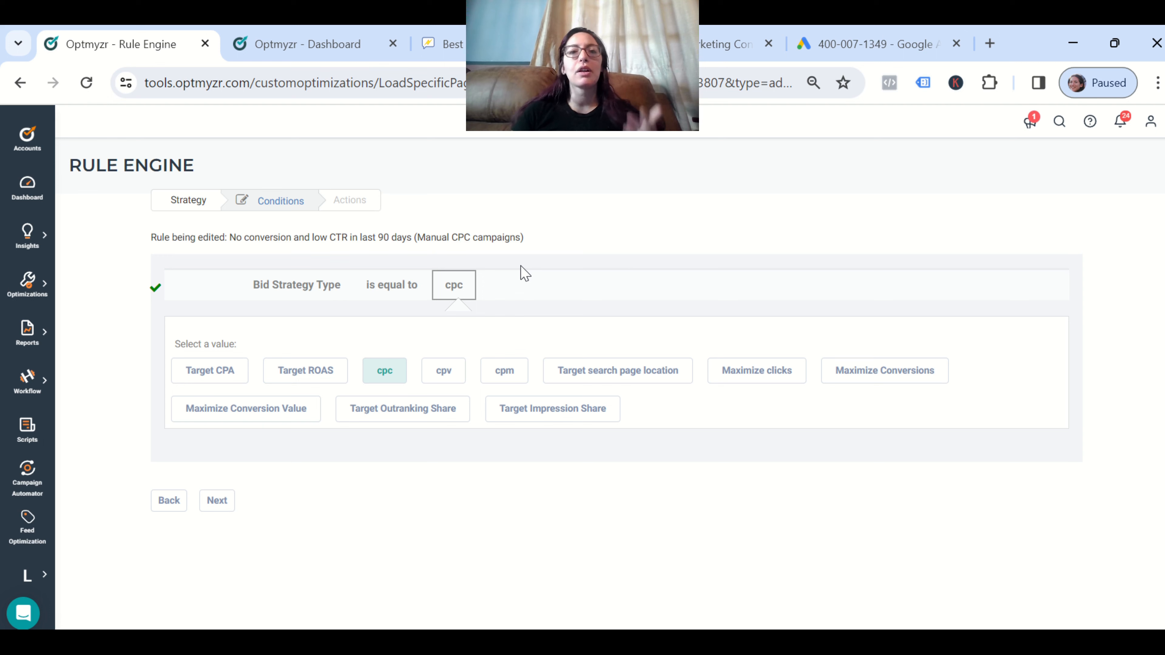
pyautogui.click(169, 500)
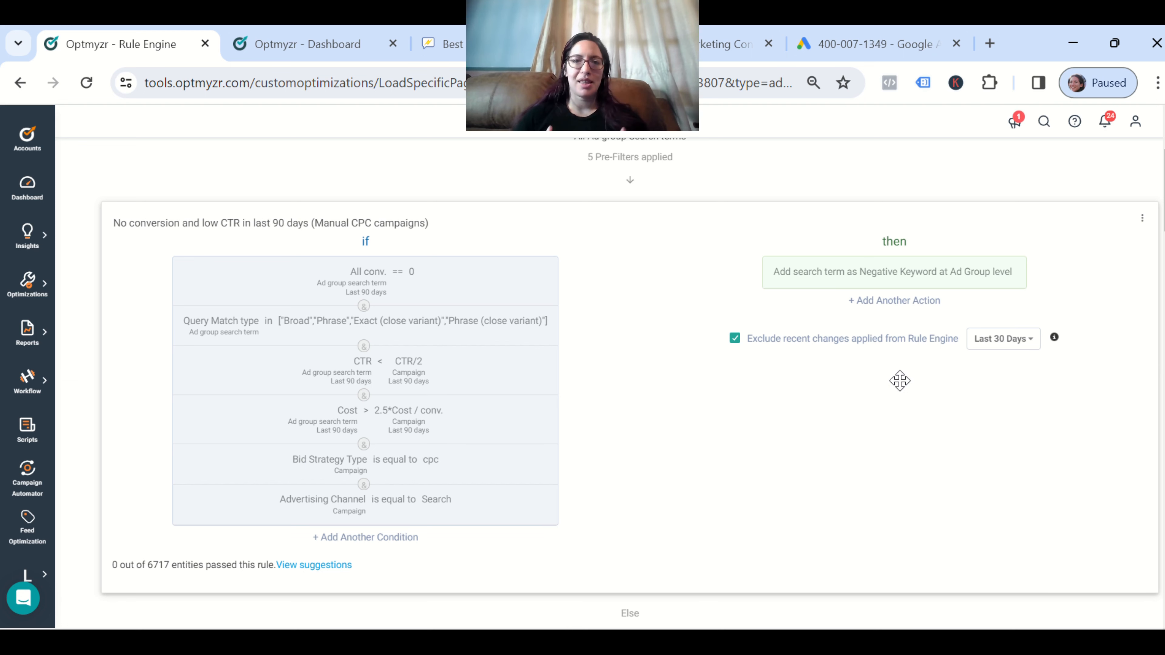
# Edit the 'Add search term as Negative Keyword' action and list the alternative action types
pyautogui.click(979, 281)
pyautogui.click(981, 301)
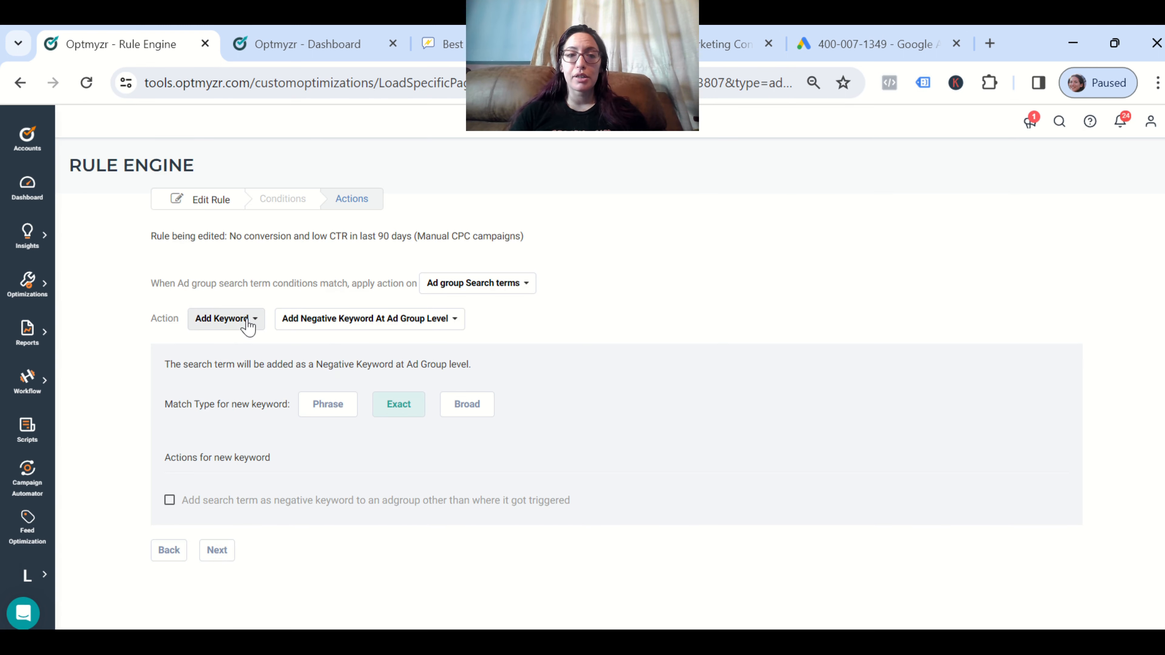
pyautogui.click(245, 321)
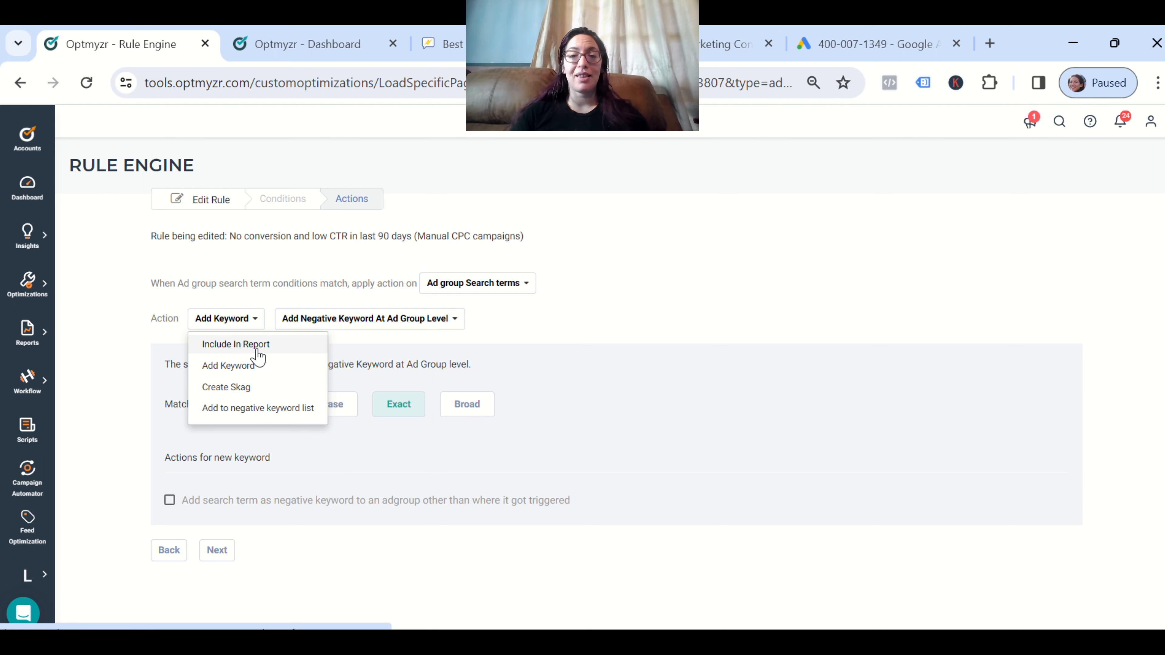